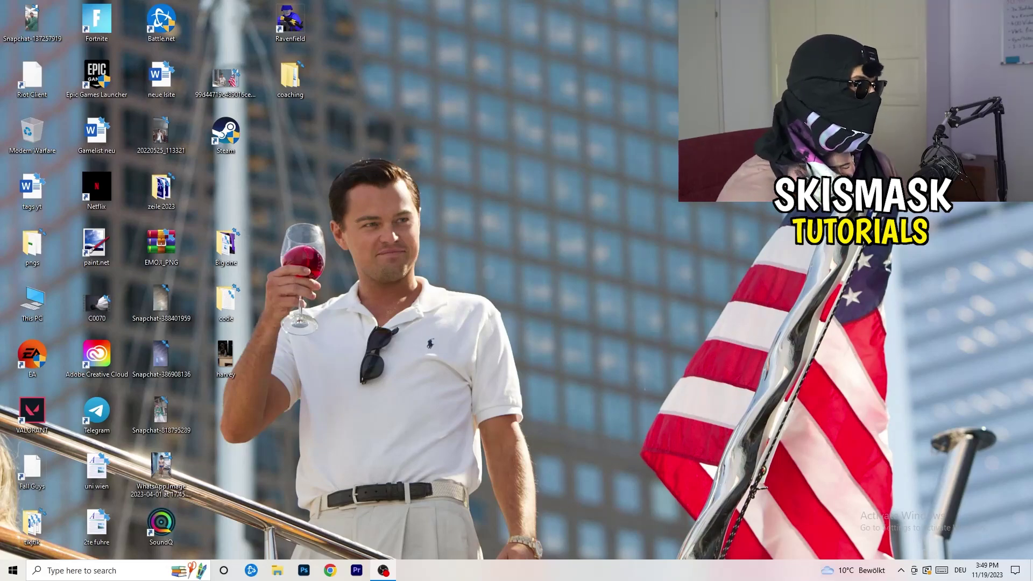
- Move the Steam shortcut to an empty area of the desktop and open its compatibility settings
drag(225, 134, 543, 193)
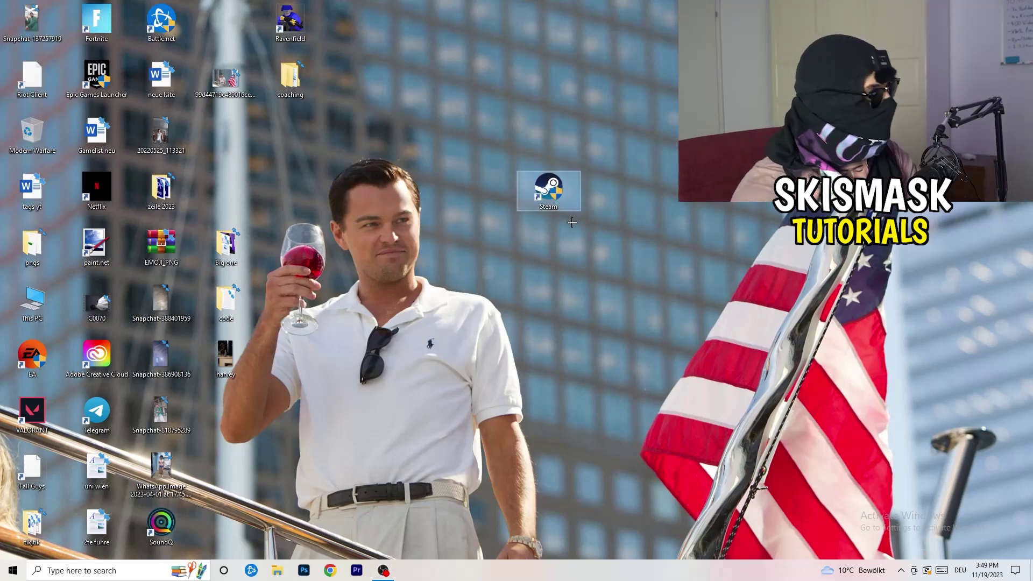
right_click(553, 193)
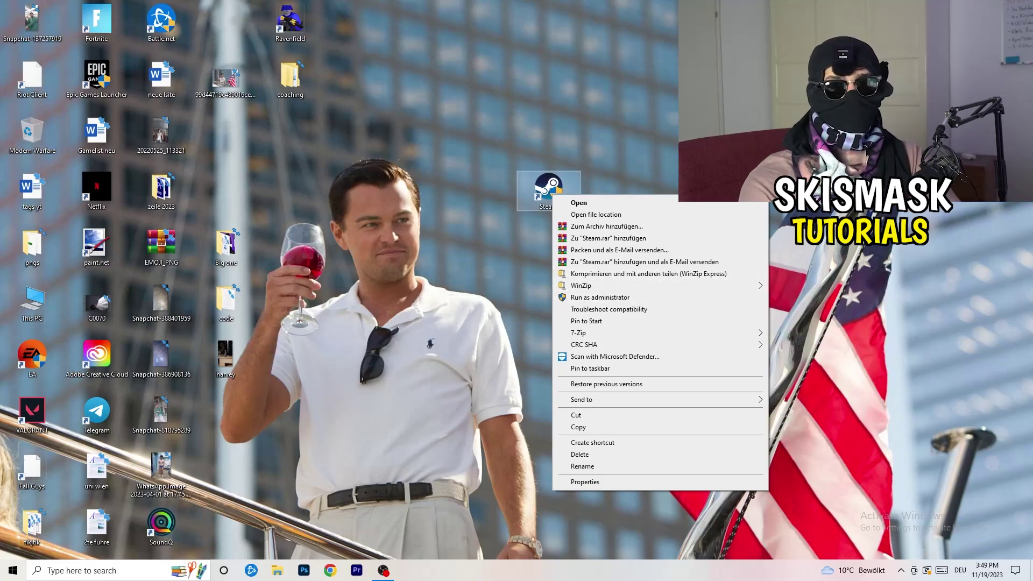
click(585, 482)
drag(654, 203, 469, 153)
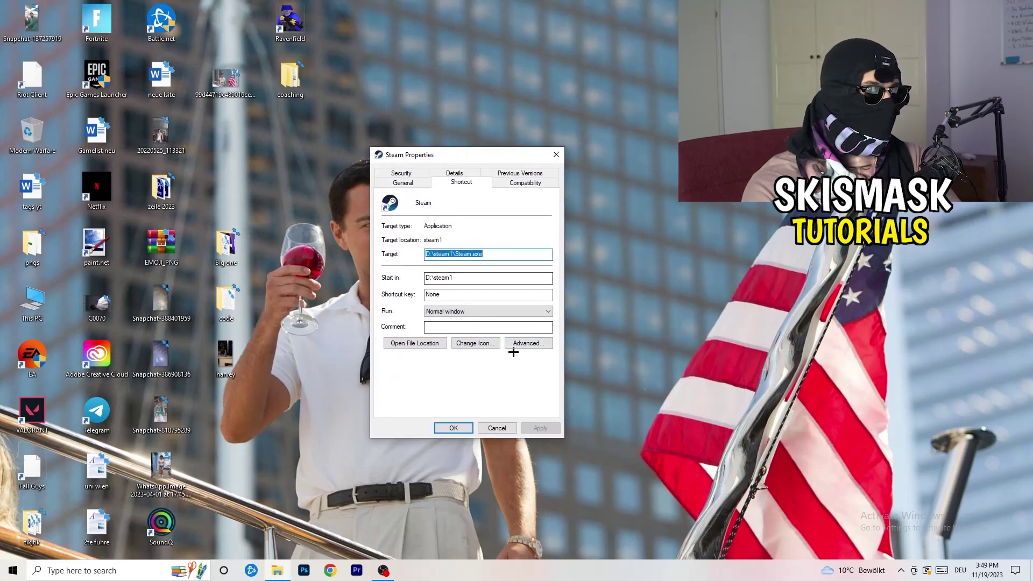
click(526, 184)
drag(488, 160, 610, 114)
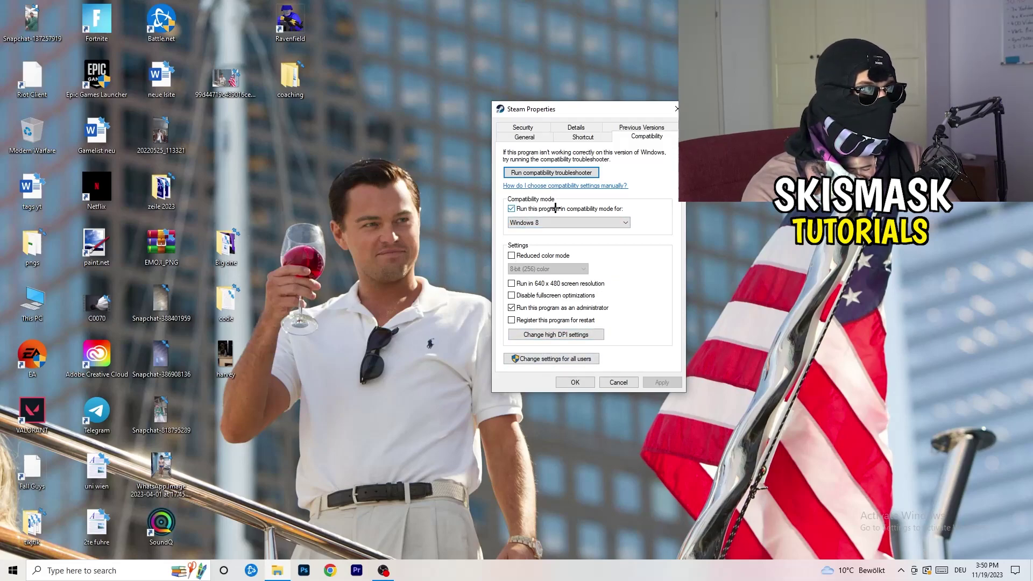
- Check the compatibility mode choices for the Steam shortcut and accept the existing settings
click(624, 222)
click(669, 221)
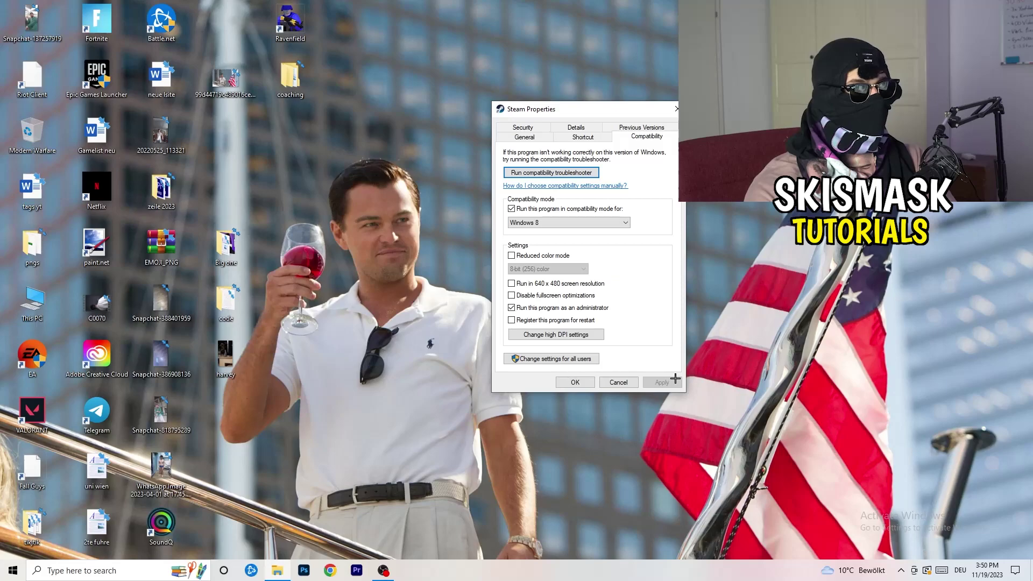
click(582, 382)
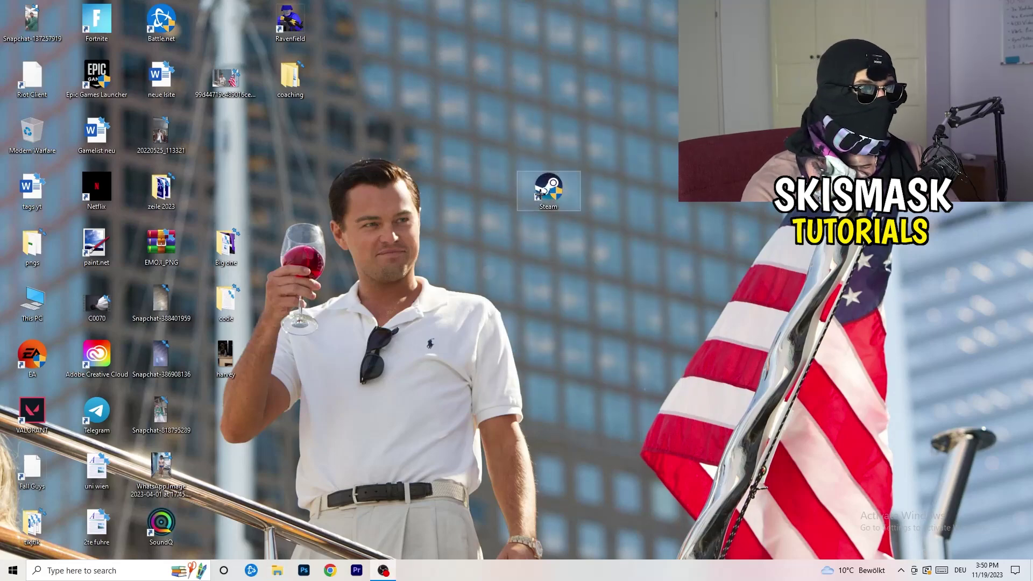
- Move the Steam shortcut closer to the other desktop icons and review its compatibility settings again before closing its properties
drag(553, 192, 489, 192)
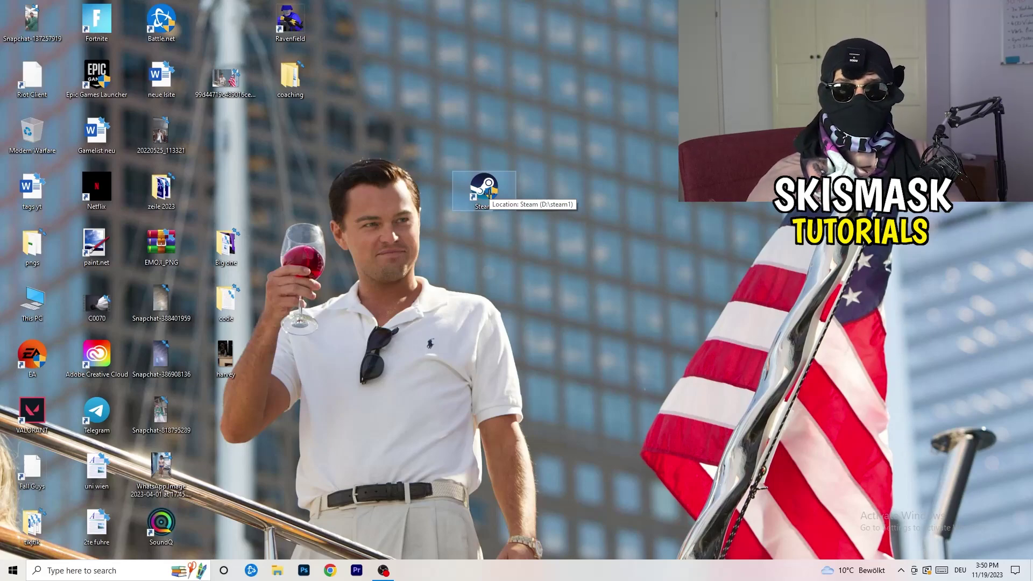
drag(488, 192, 359, 192)
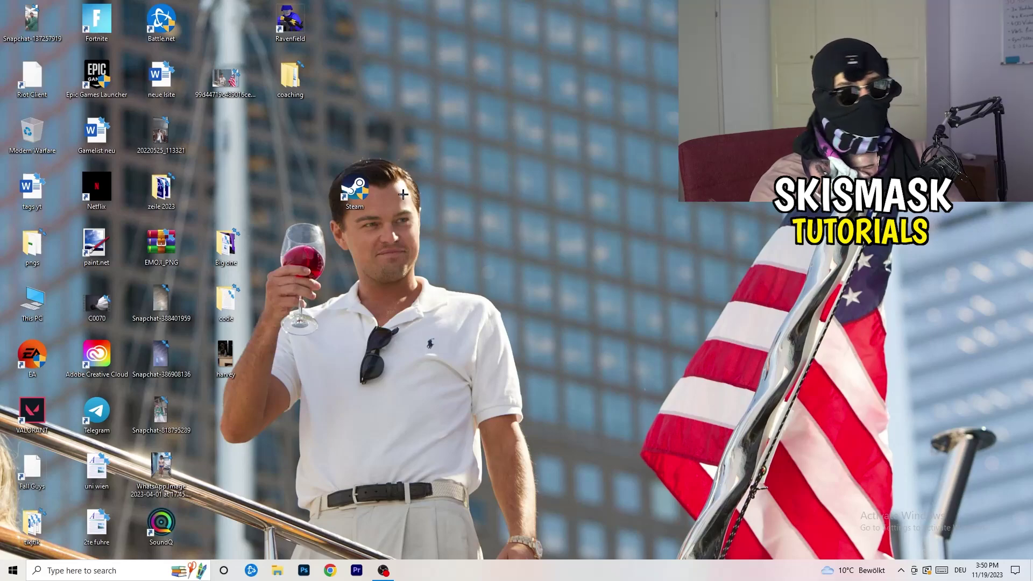
right_click(355, 200)
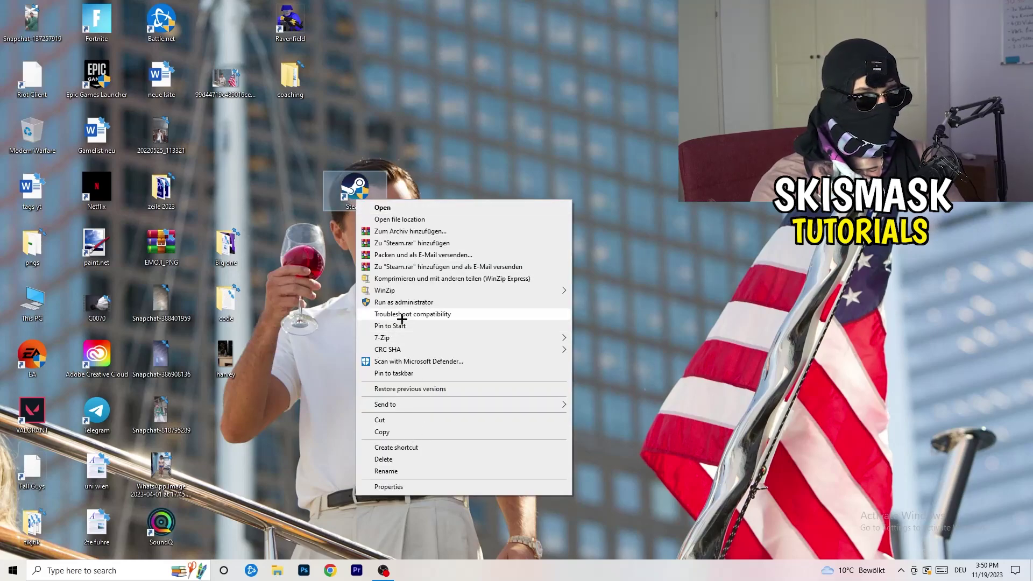
click(389, 487)
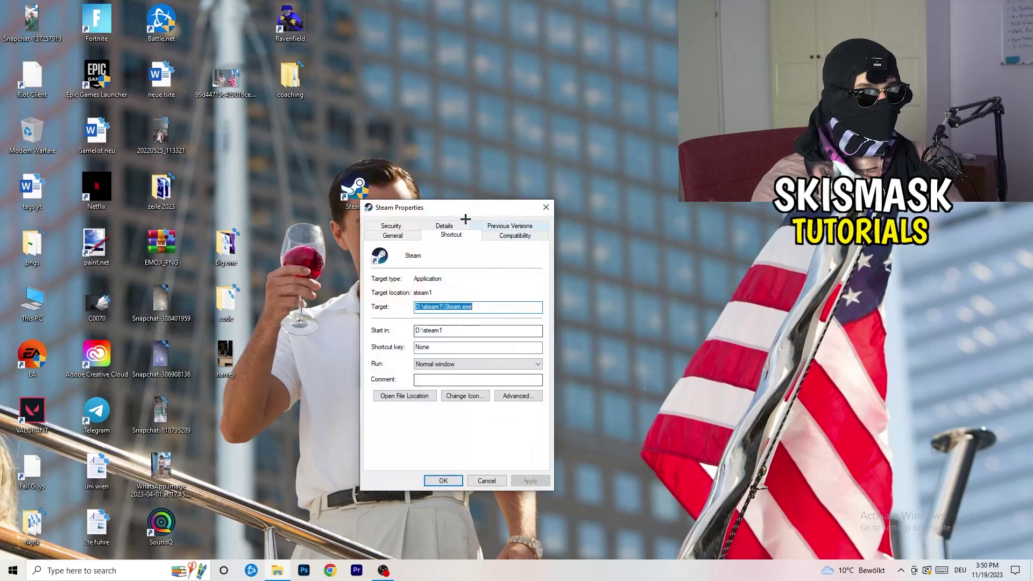
click(515, 235)
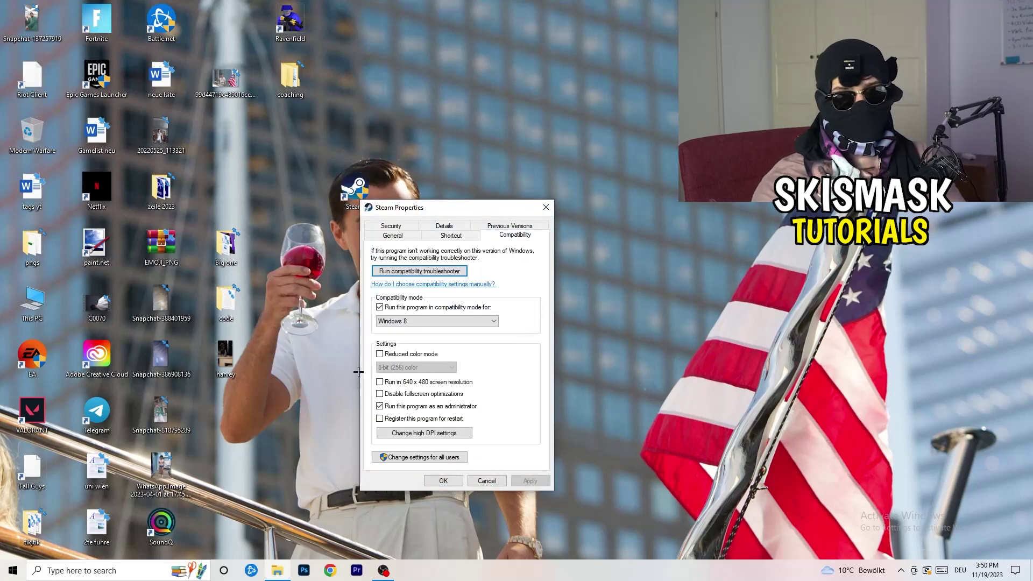
click(546, 208)
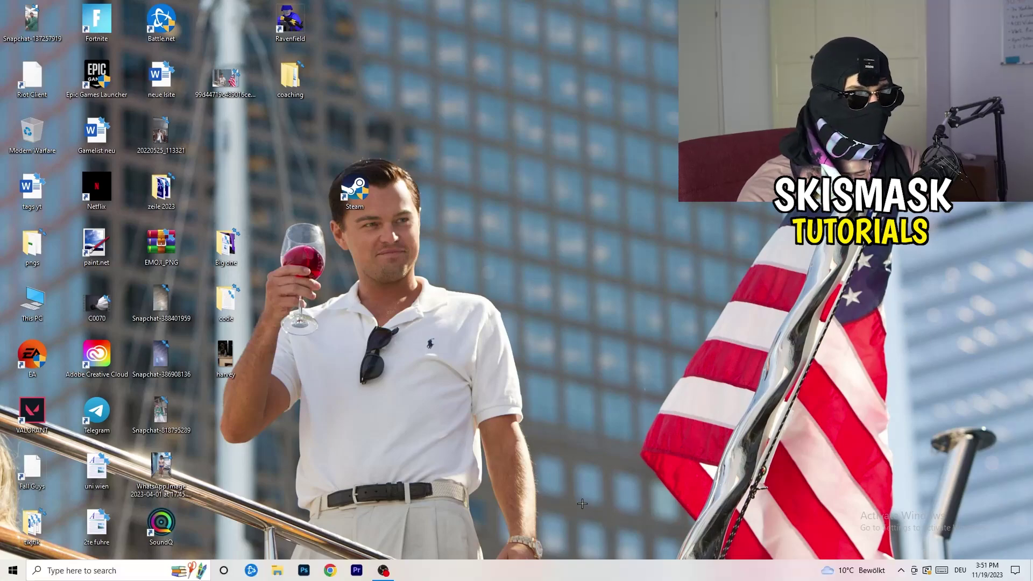
- Open Task Manager and maximize its window
right_click(526, 574)
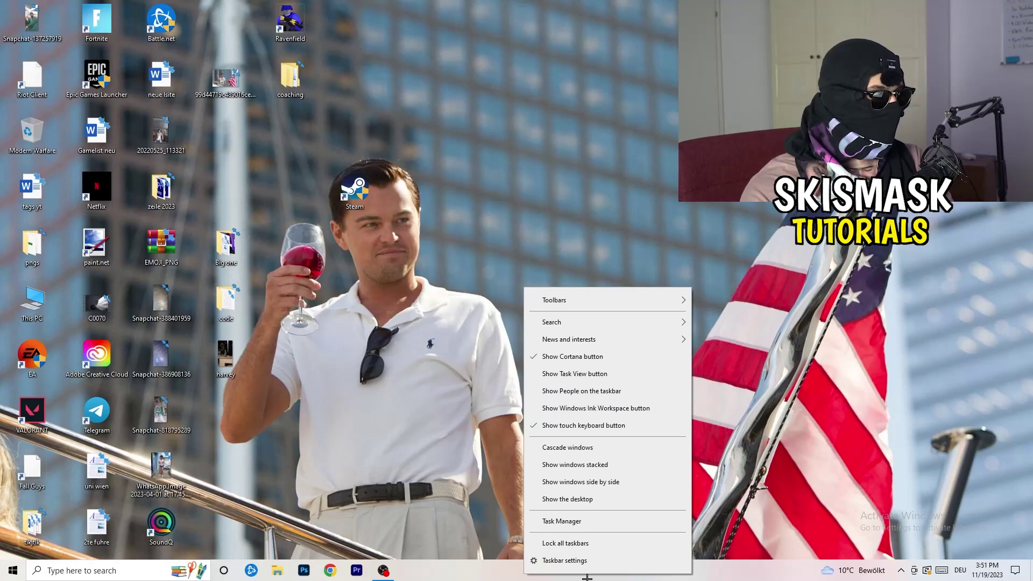
click(576, 522)
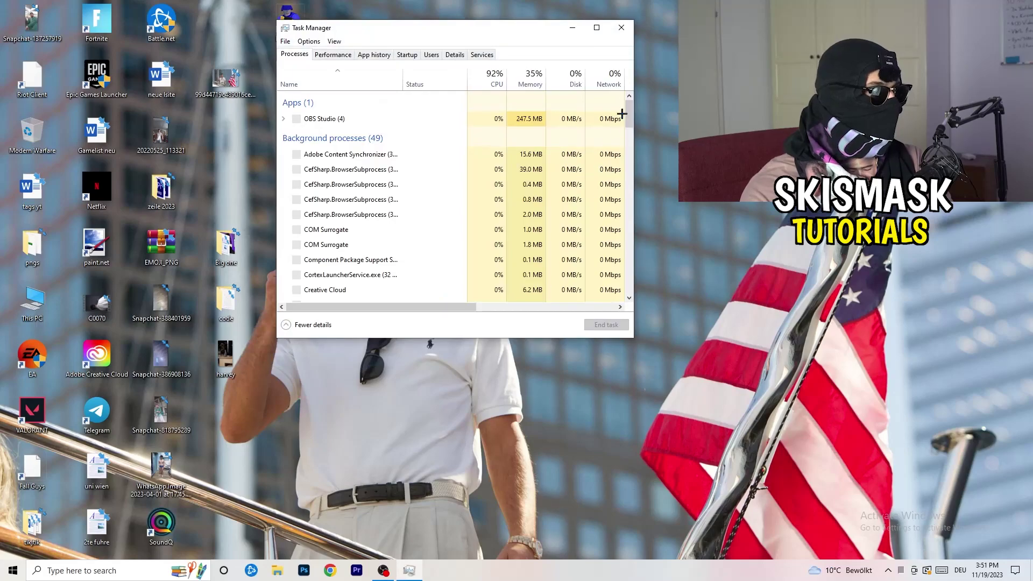
click(602, 26)
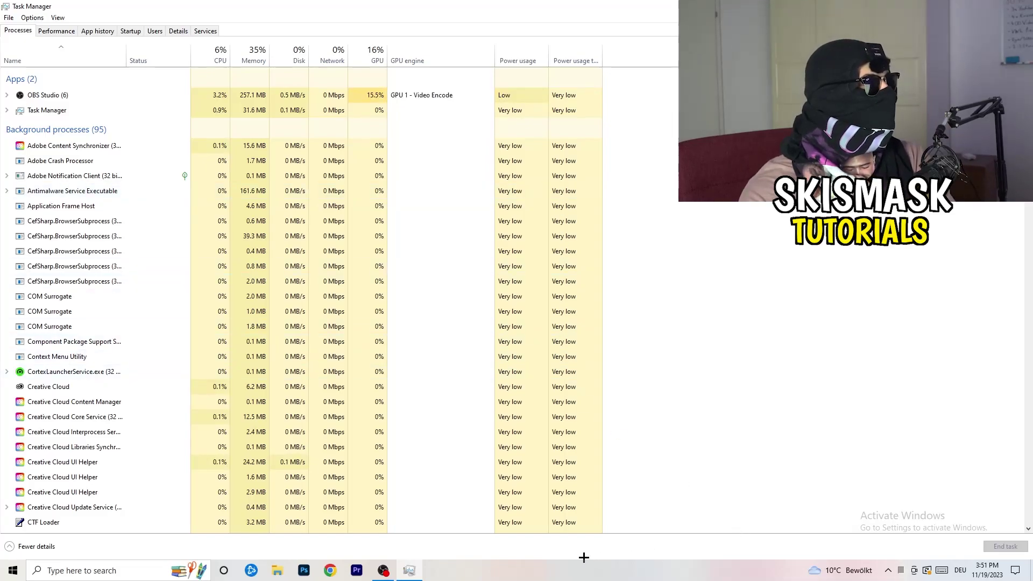
- Browse the detailed process list and view the priority levels available for a Creative Cloud UI Helper process
click(176, 31)
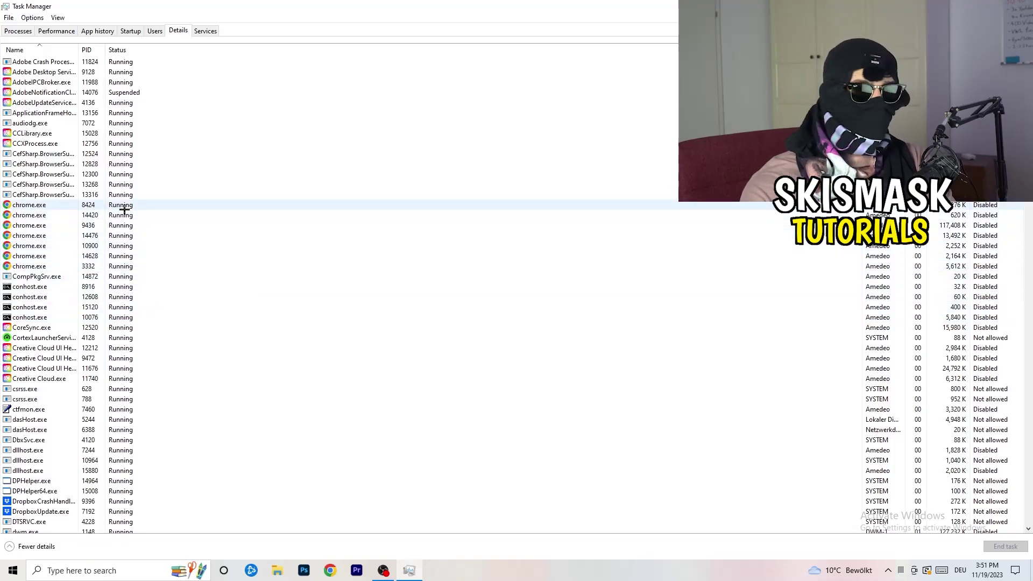
scroll(242, 280, down, 3)
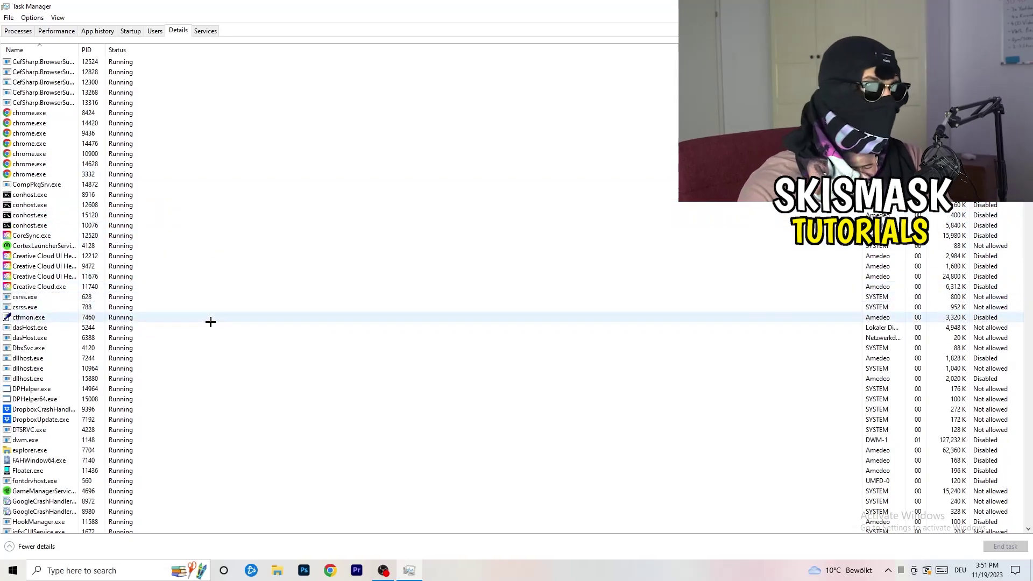
right_click(43, 276)
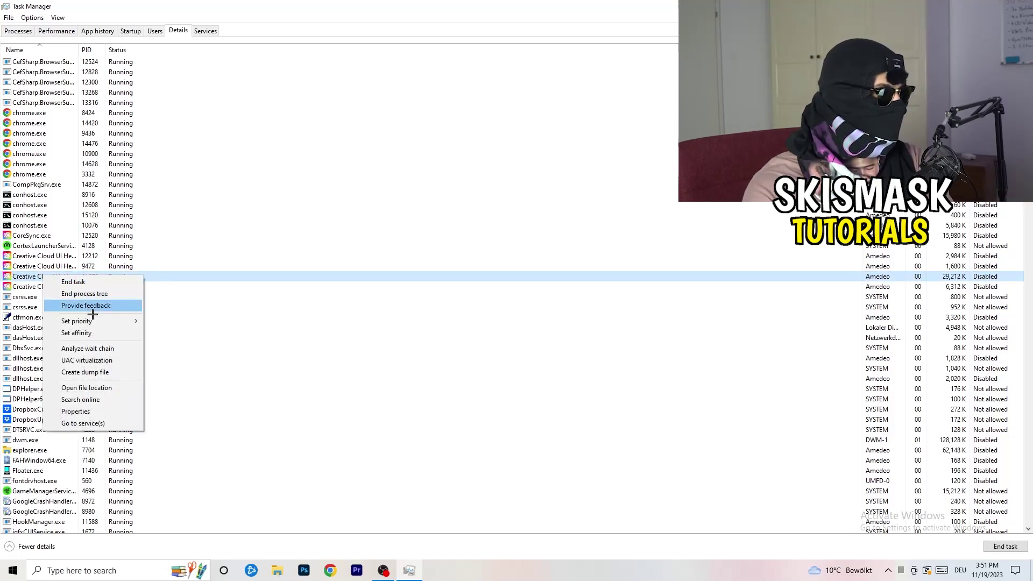
mouse_move(94, 322)
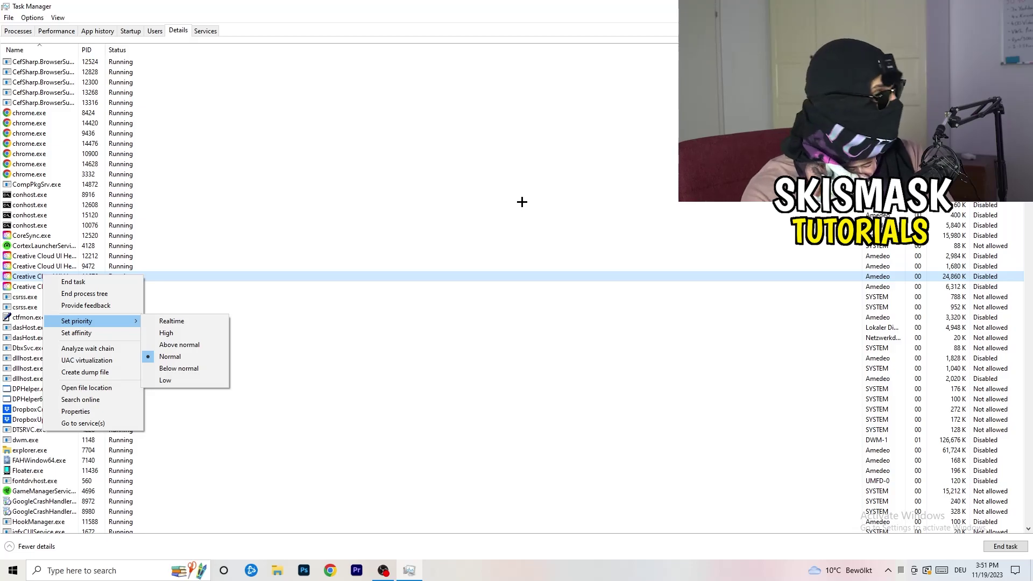
- Review the startup programs and view the actions available for File Association Helper without disabling it
click(137, 30)
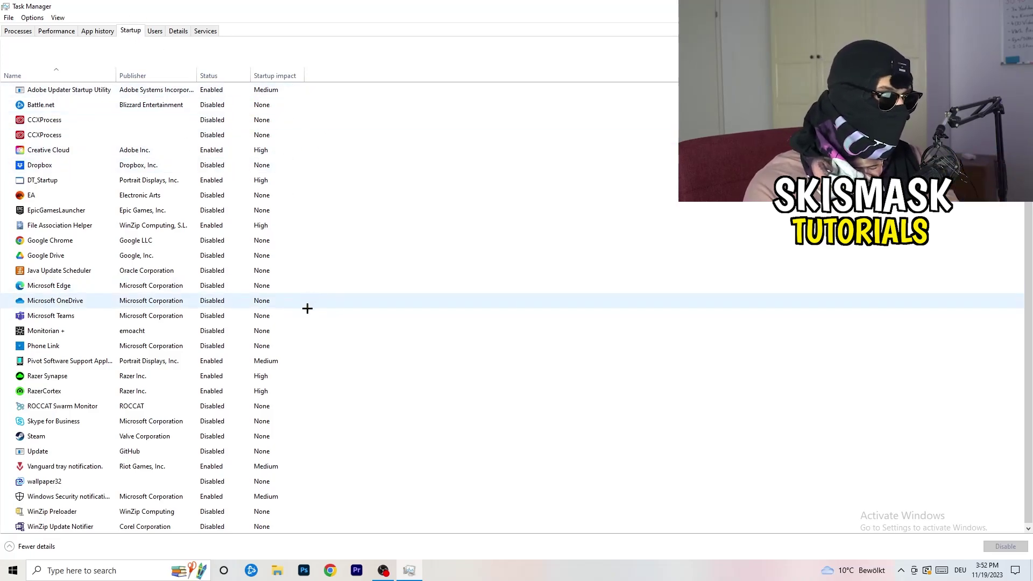
scroll(308, 477, down, 1)
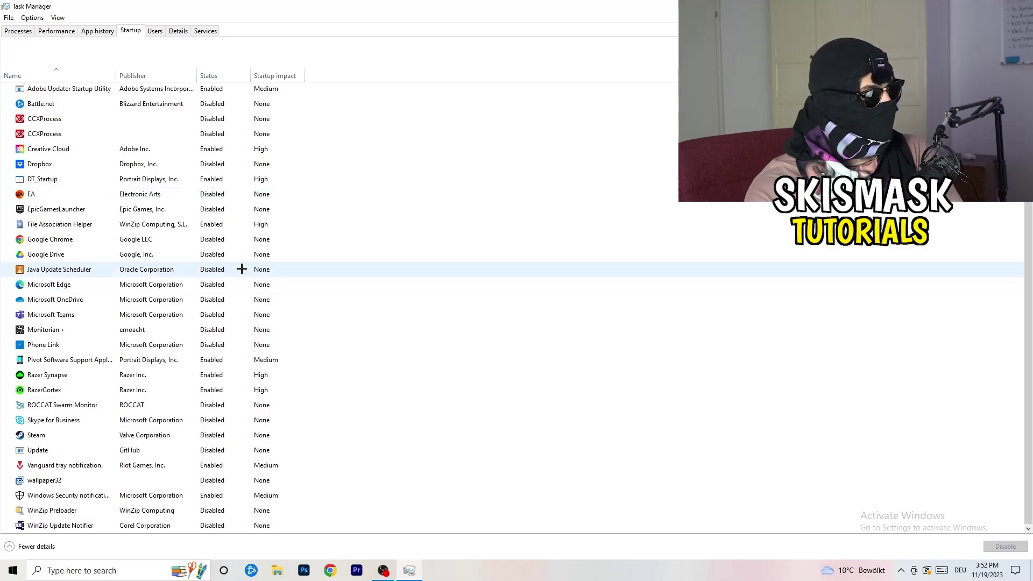
right_click(220, 225)
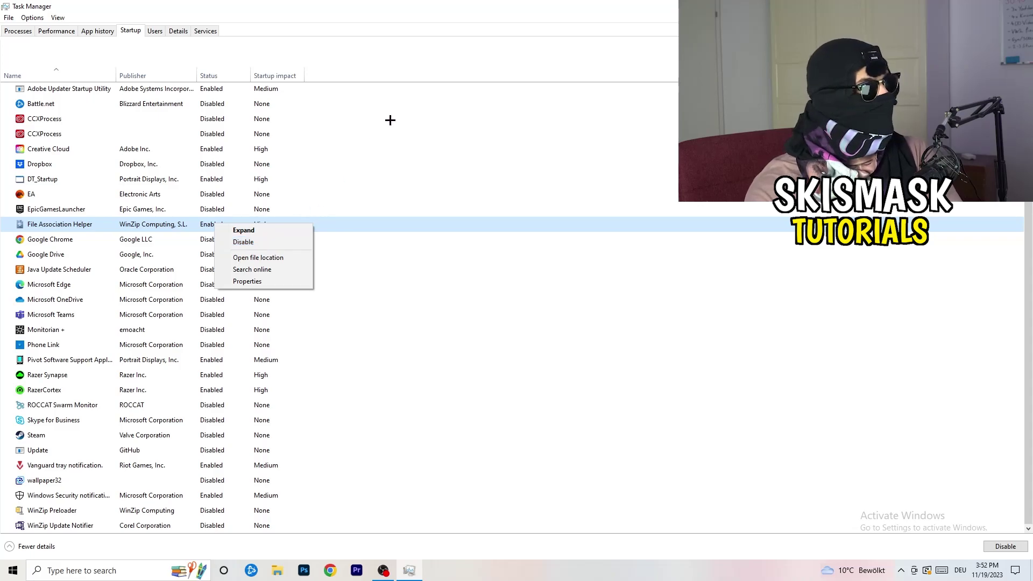
click(422, 78)
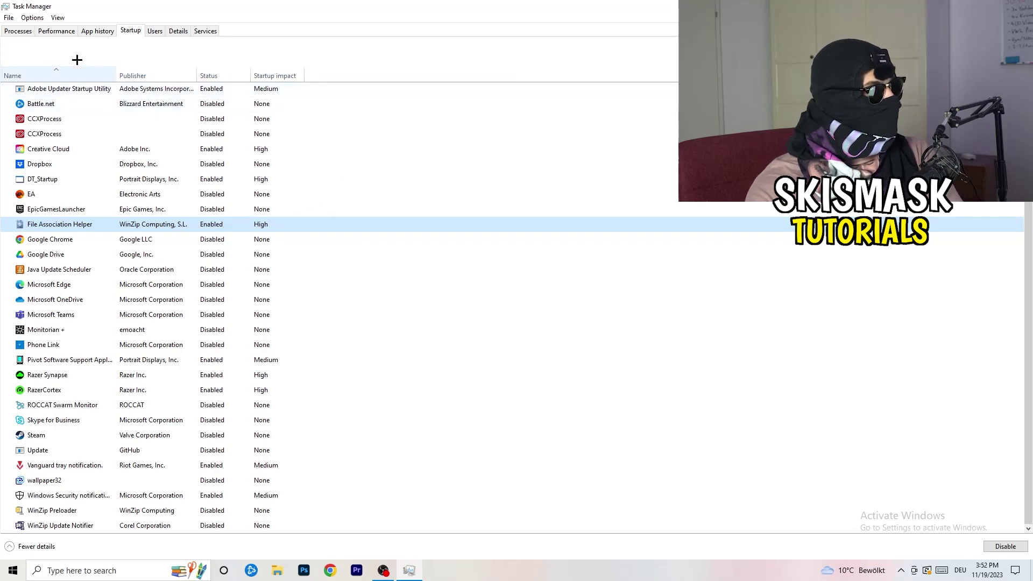
- Sort the running processes by CPU usage, followed by GPU usage in descending and ascending order
click(26, 32)
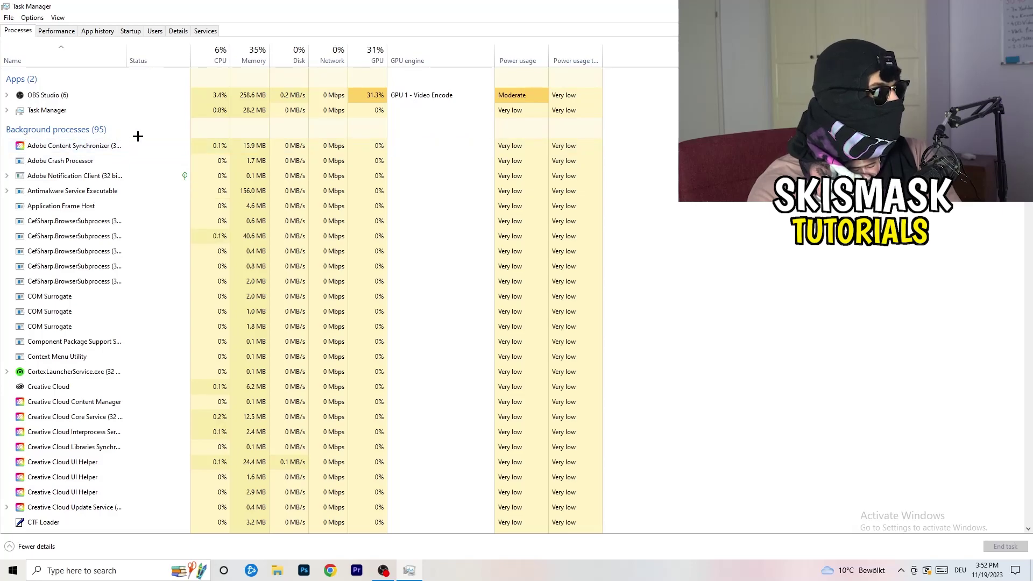
click(218, 53)
click(371, 48)
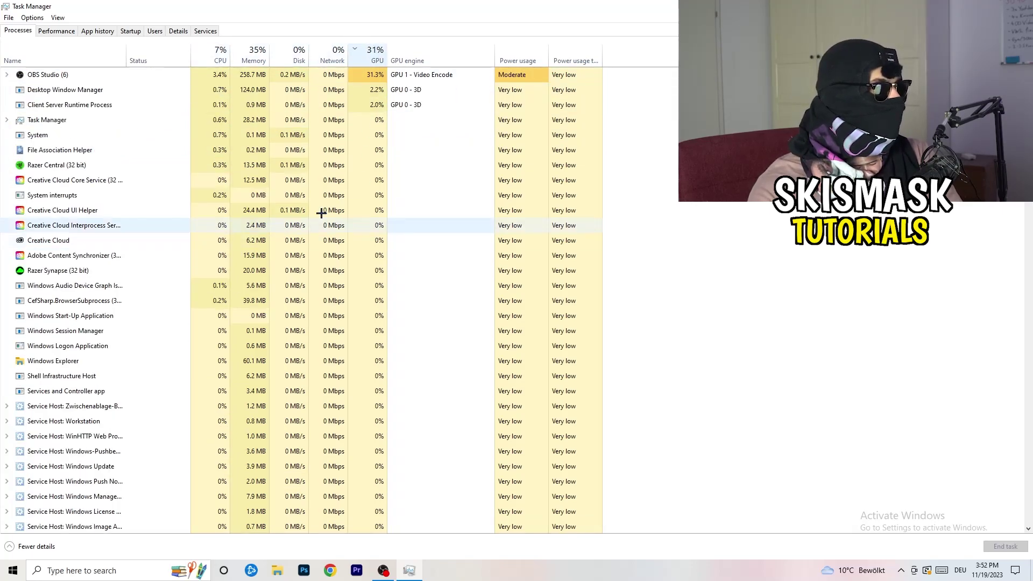
click(372, 60)
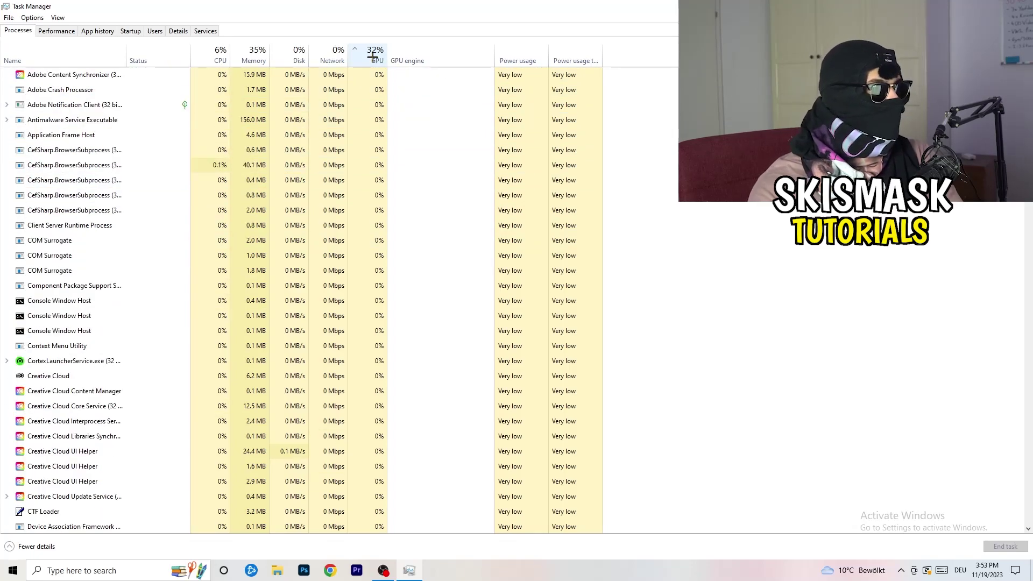
- Look through the process list, view the actions for the Microsoft Windows Search Indexer process, and sort by CPU usage
scroll(379, 143, down, 13)
scroll(381, 171, up, 10)
scroll(381, 171, up, 3)
scroll(380, 163, down, 18)
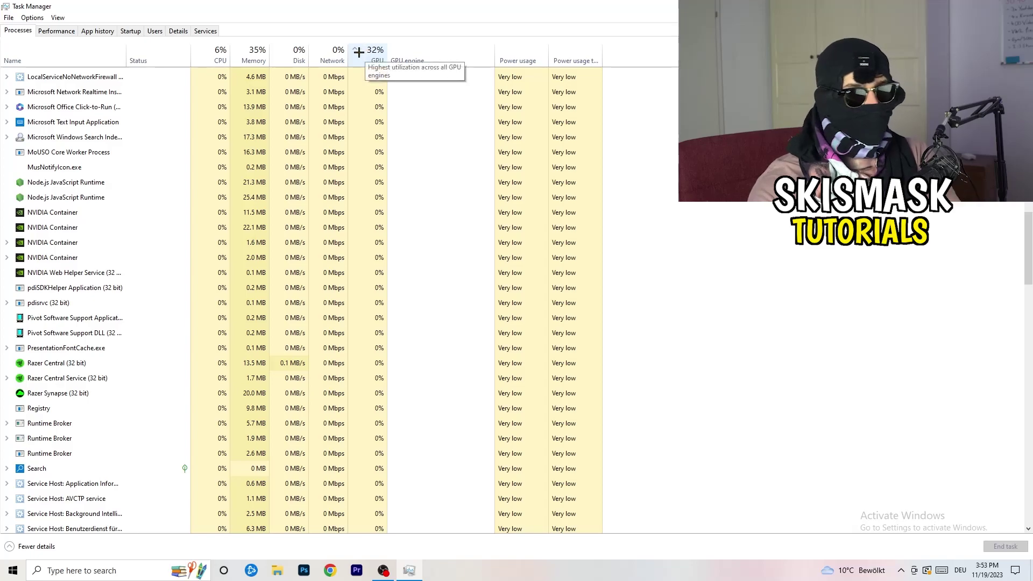
right_click(350, 136)
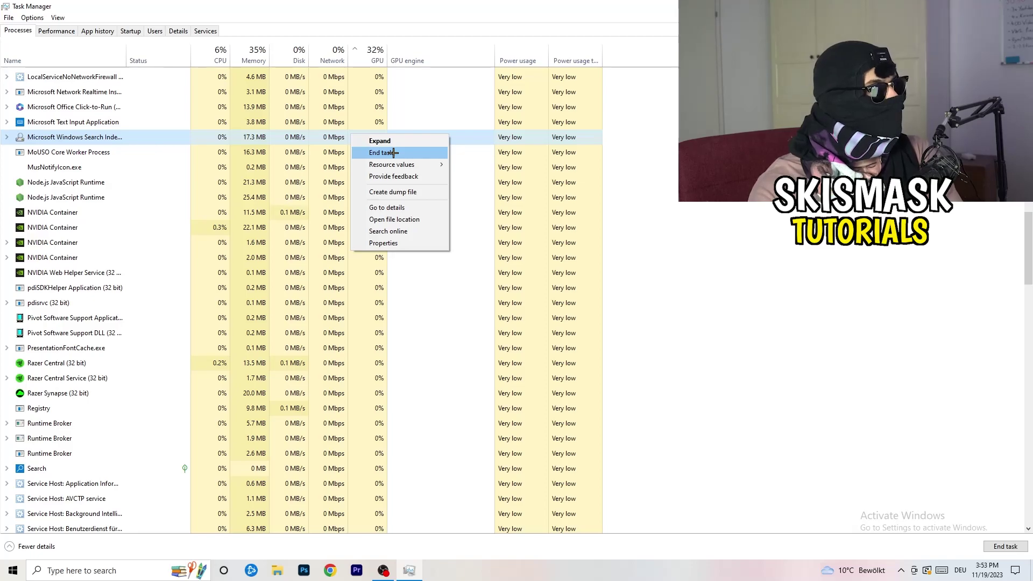
click(215, 54)
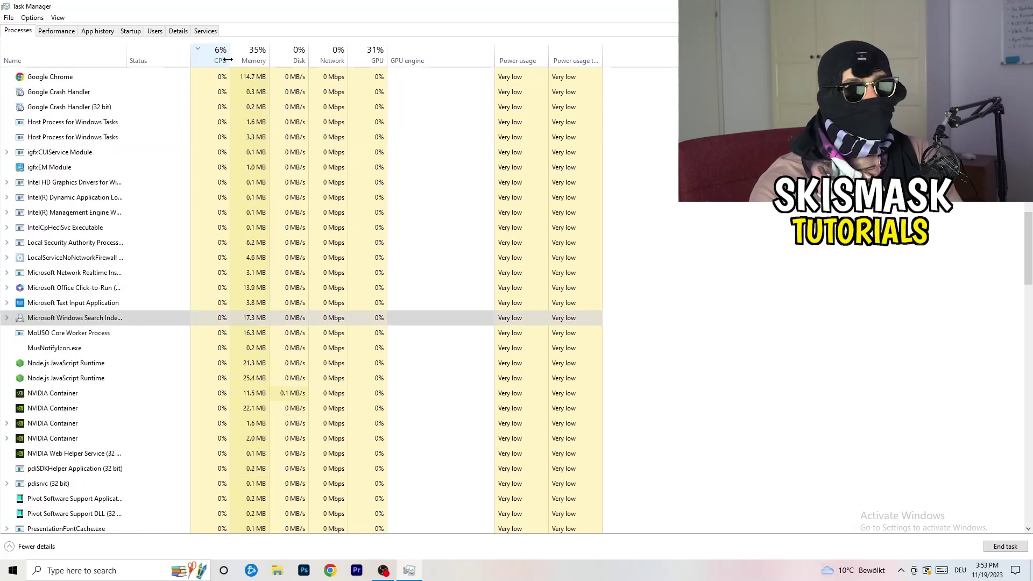
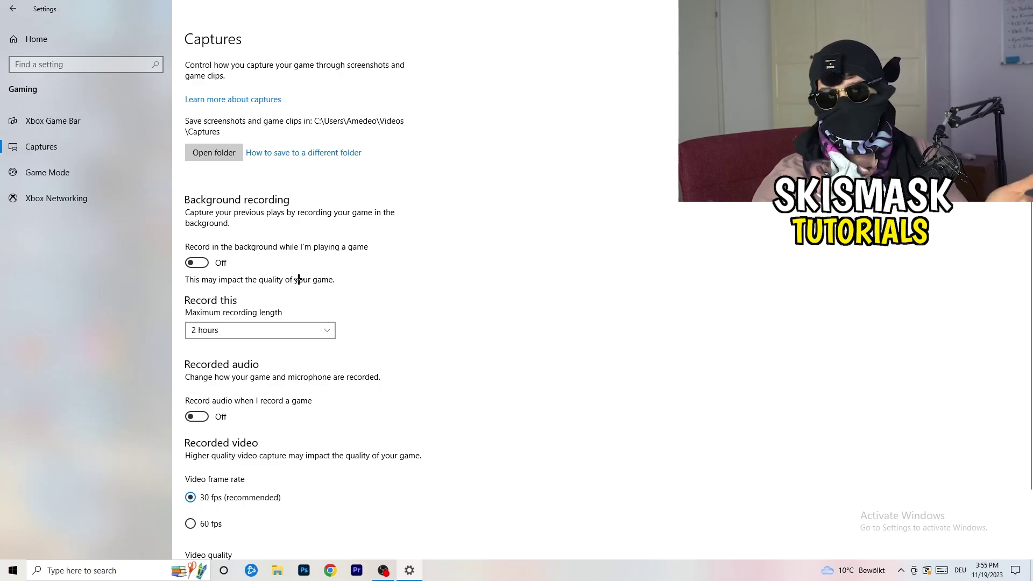
- Review the background recording, audio and video capture settings, and open the Game Mode settings
scroll(297, 278, down, 2)
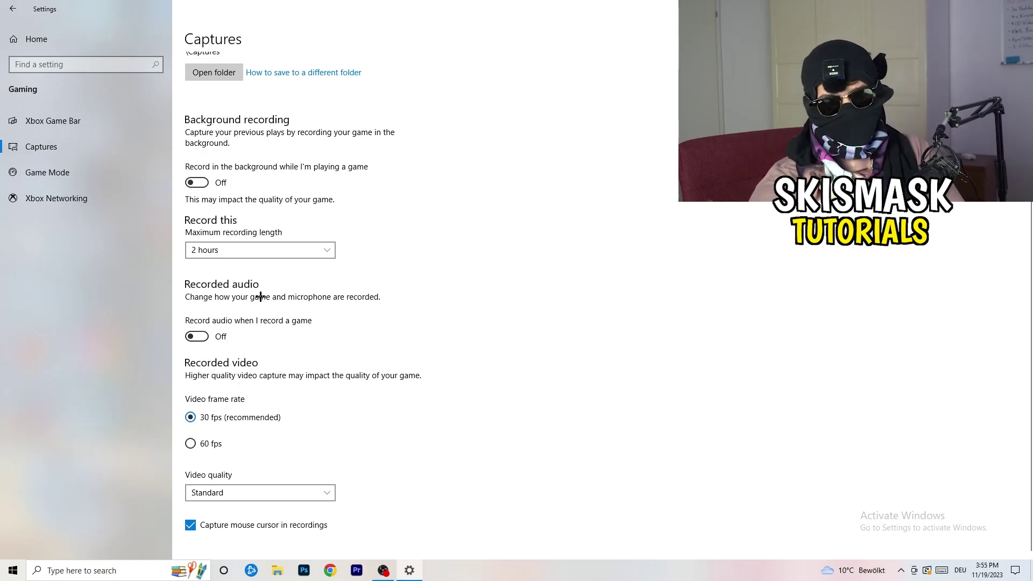
click(30, 172)
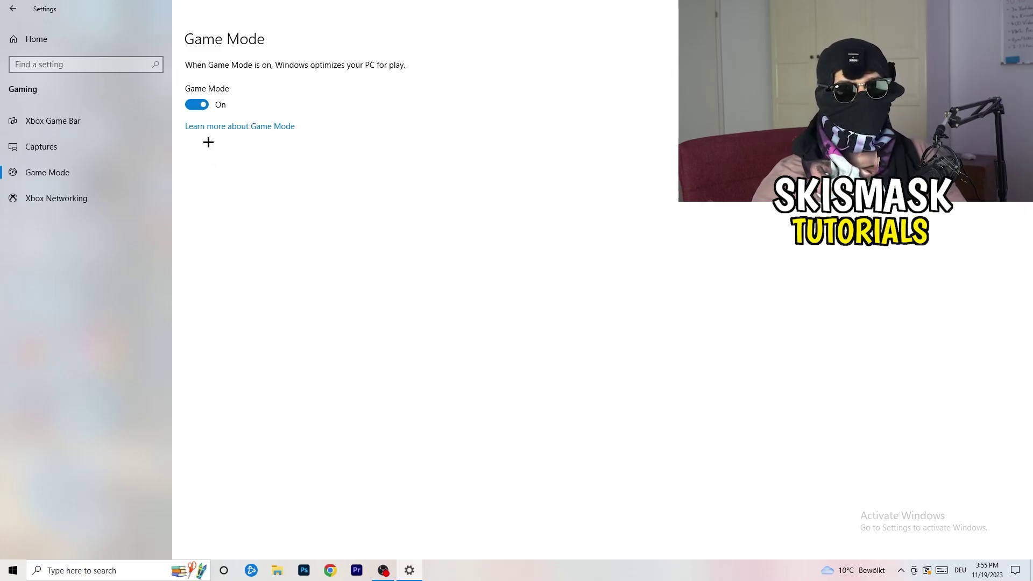
- Open Windows Update in the Update & Security settings and move the Settings window aside to uncover the desktop
click(13, 8)
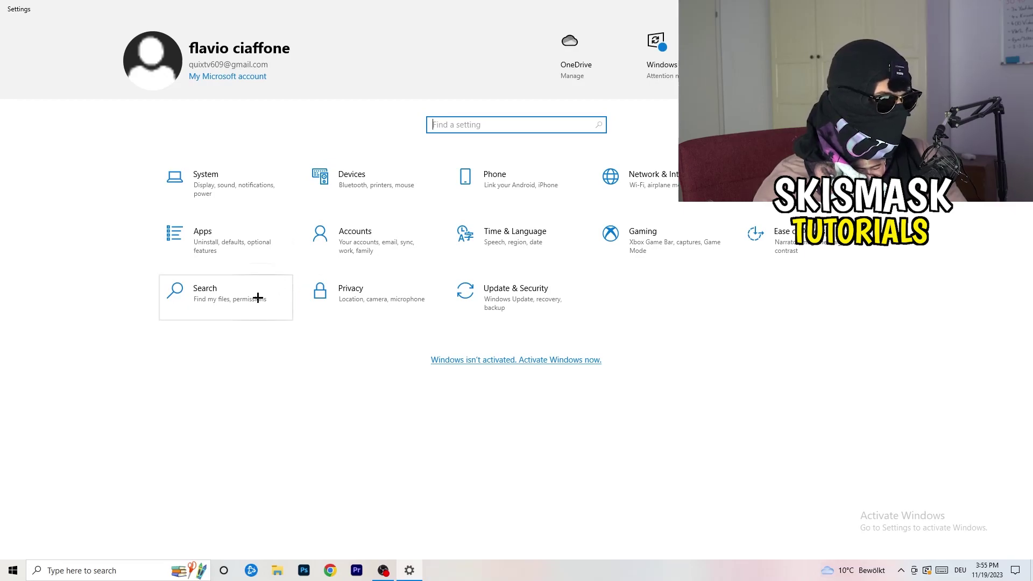
click(546, 295)
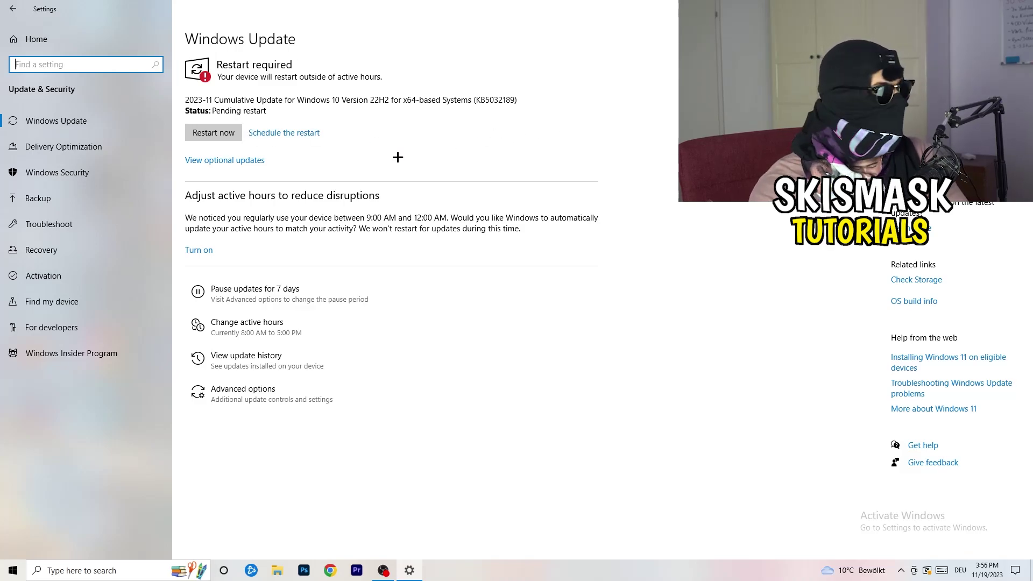
drag(398, 8, 182, 396)
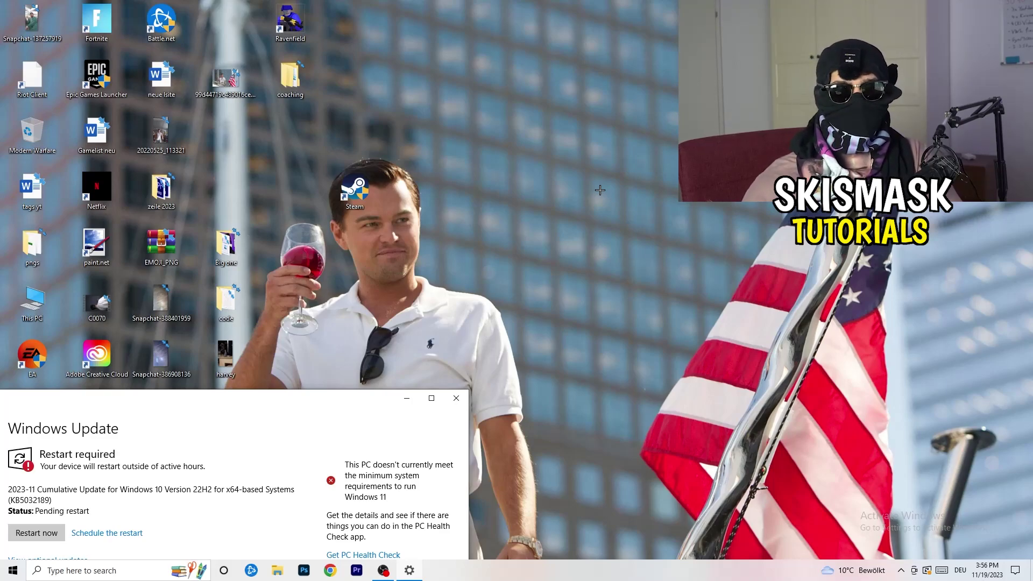
- Maximize the Settings window, return to the Settings home page and open the System display settings
click(431, 398)
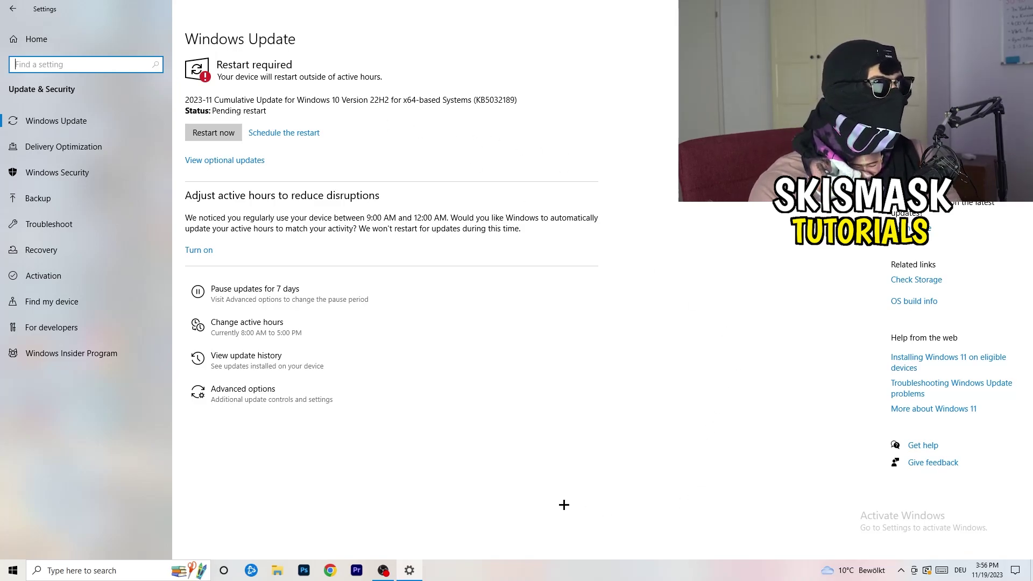
click(12, 9)
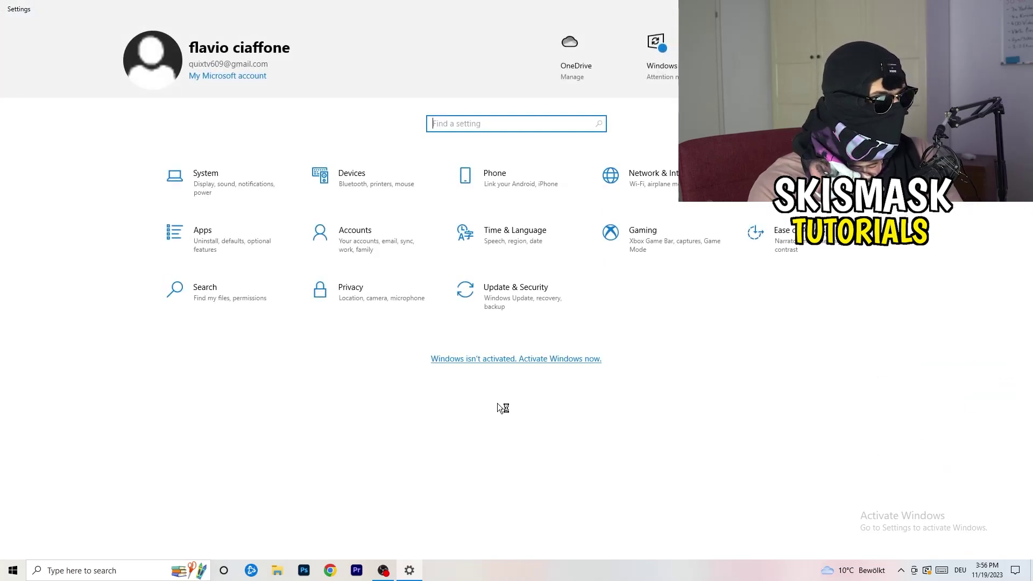
click(228, 201)
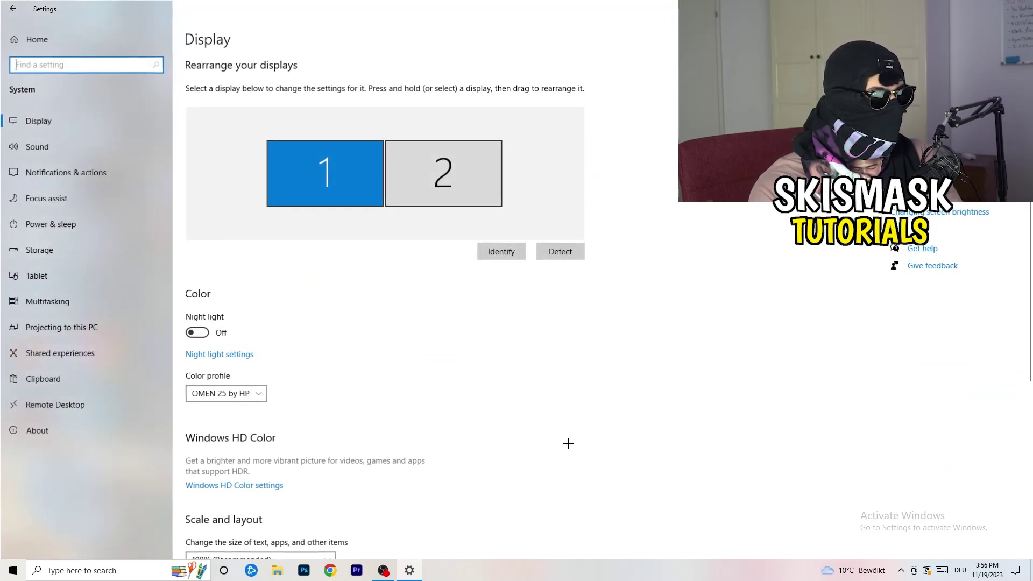
click(364, 298)
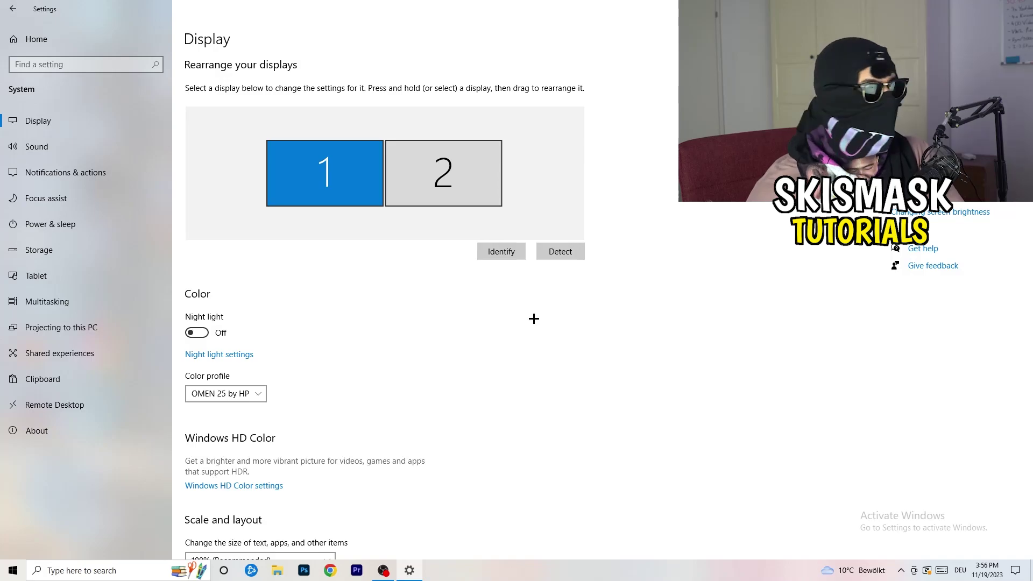
- Review the available text and app scaling options and the display resolution options, keeping 100% and 1920 × 1080
scroll(404, 271, down, 3)
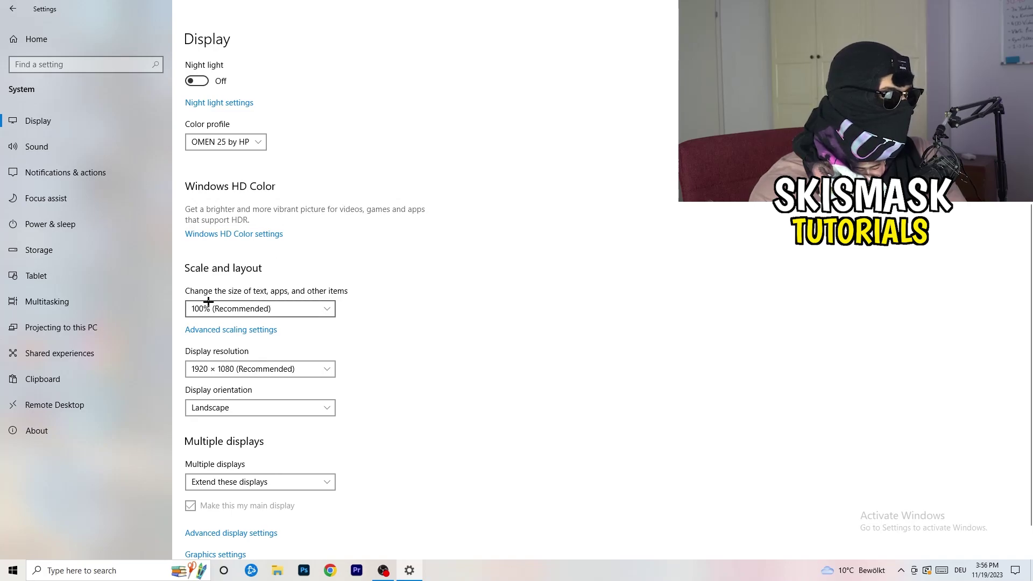
click(328, 306)
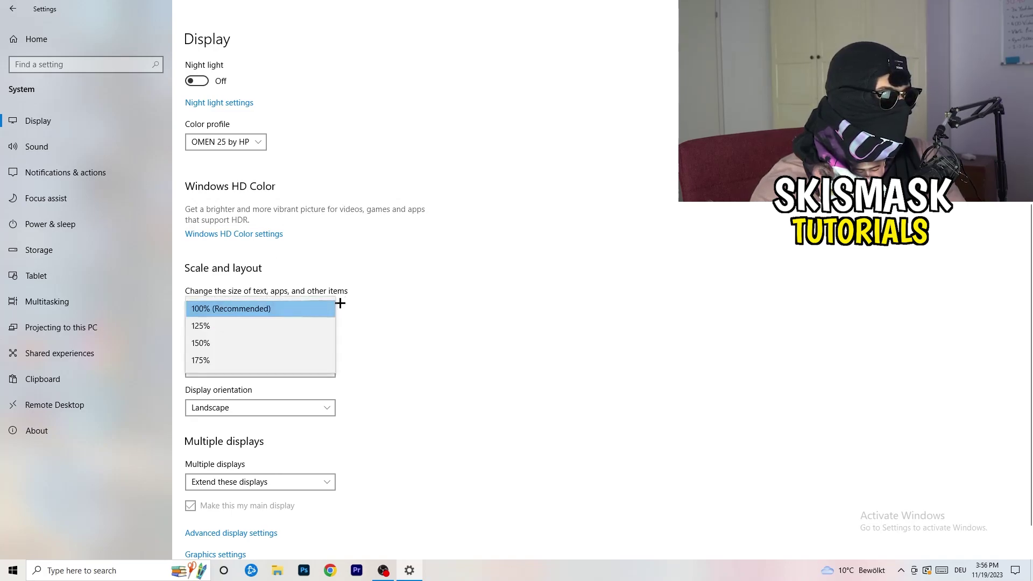
click(502, 263)
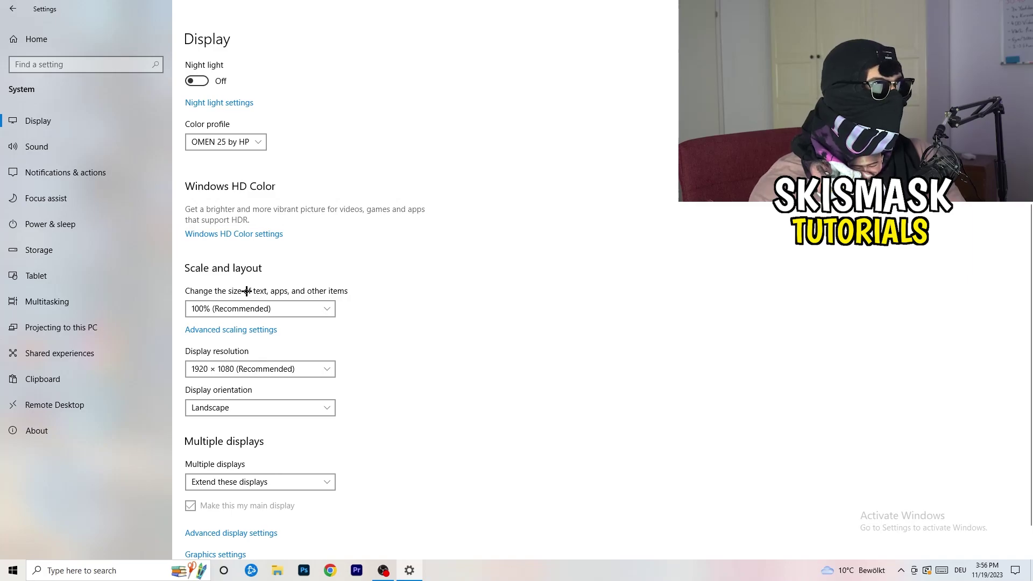
scroll(278, 330, down, 1)
click(280, 330)
click(503, 288)
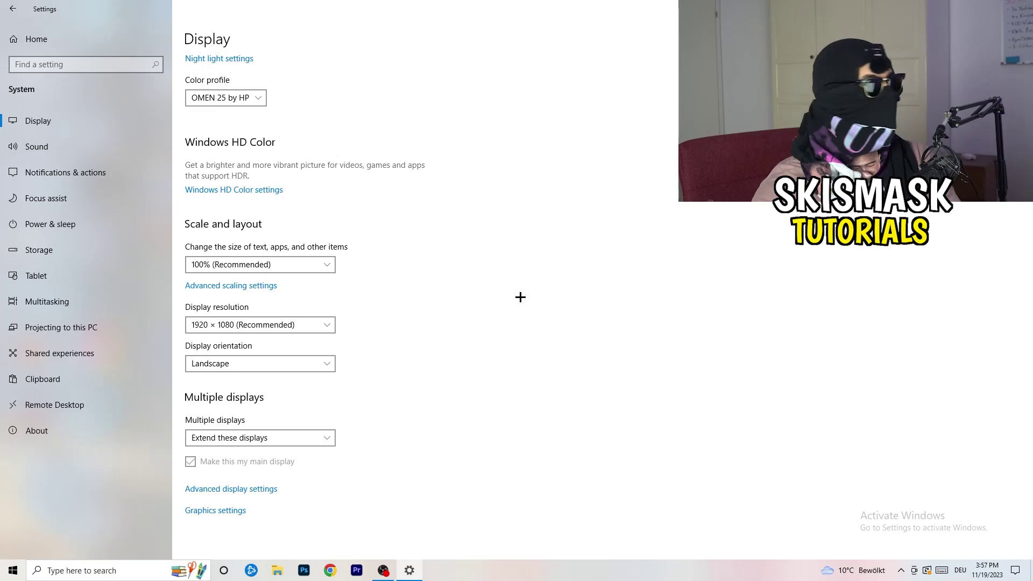
- Open the power and sleep settings, review the preferred and additional power plans in Power Options, and close that window
click(69, 225)
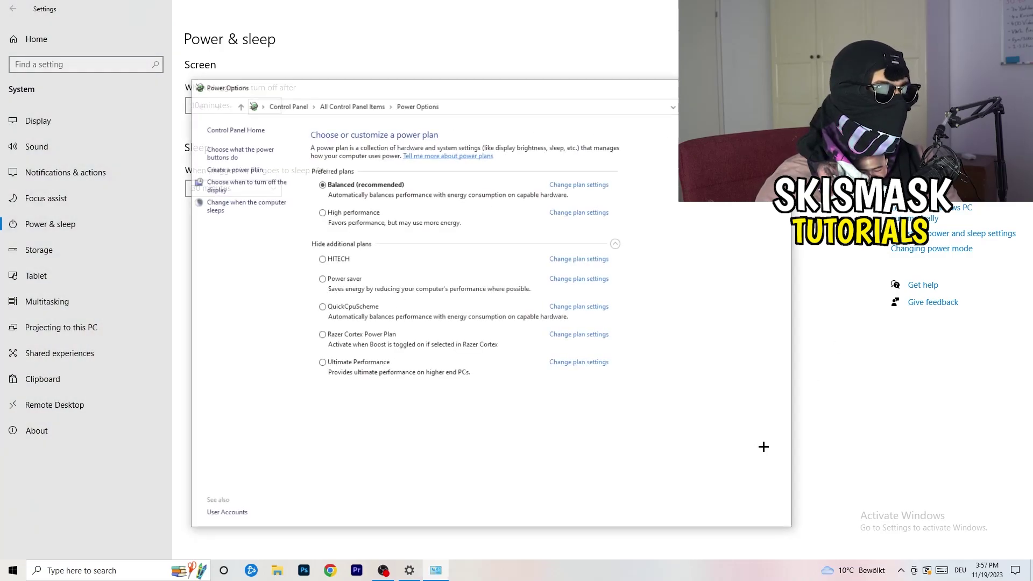
click(616, 243)
click(616, 244)
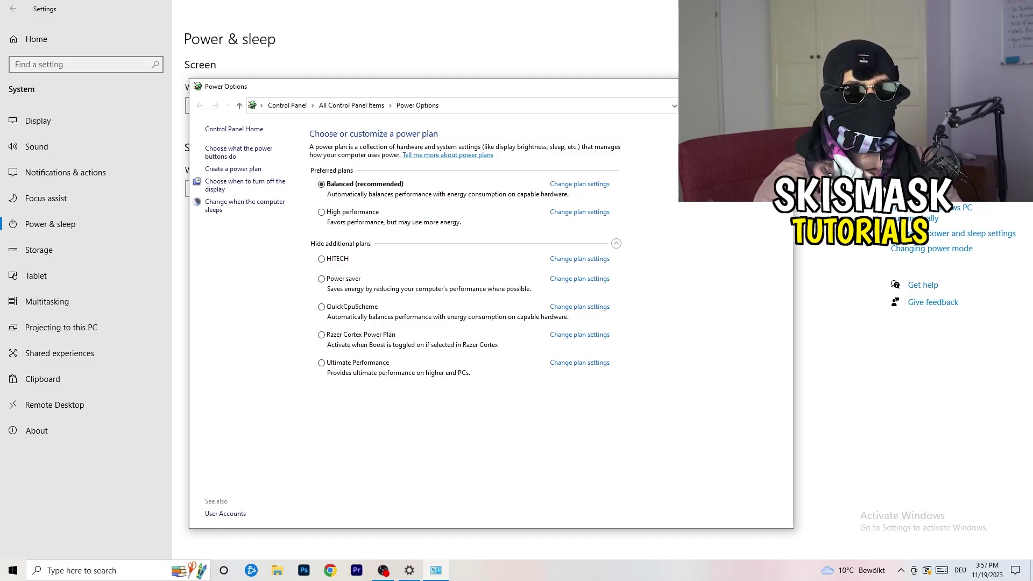
click(781, 86)
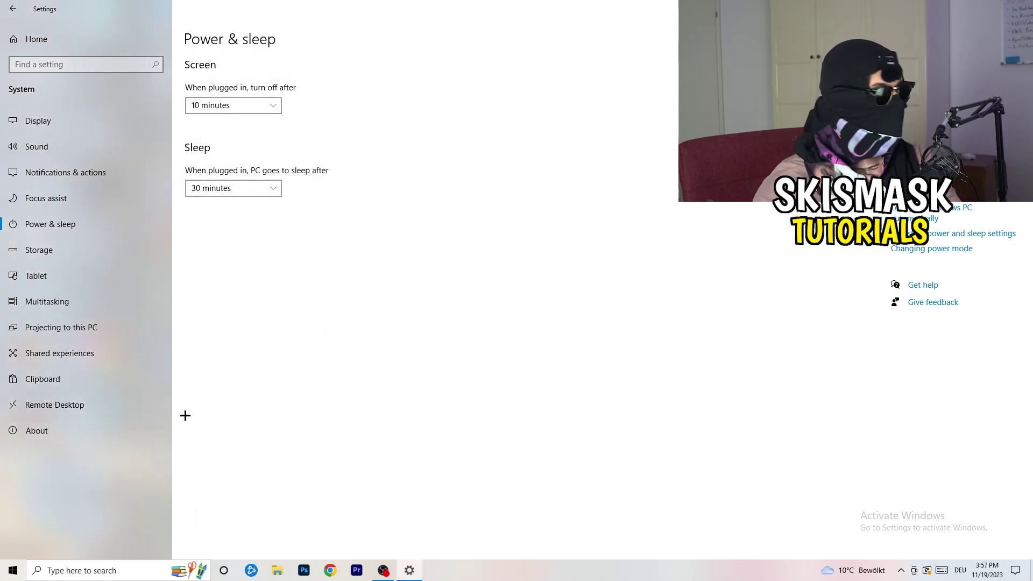
- Review the storage usage and the Storage Sense configuration for schedule and temporary files, and close Settings
click(62, 249)
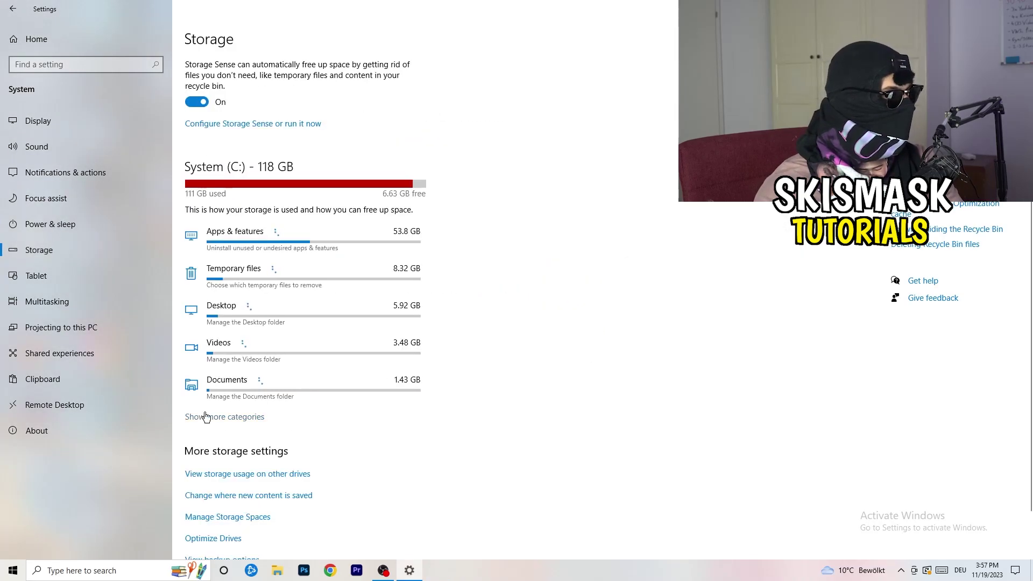
click(231, 124)
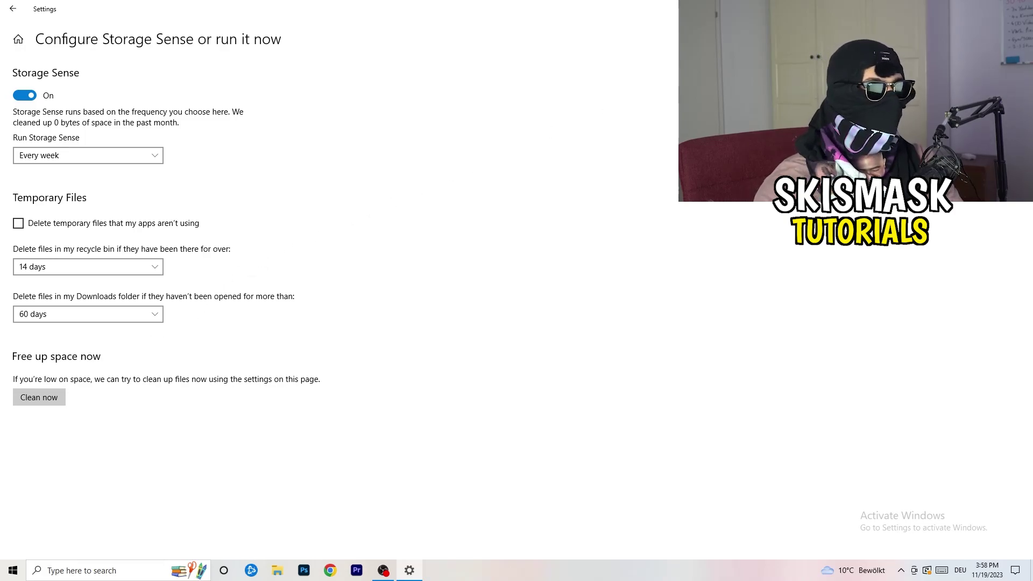
click(1020, 8)
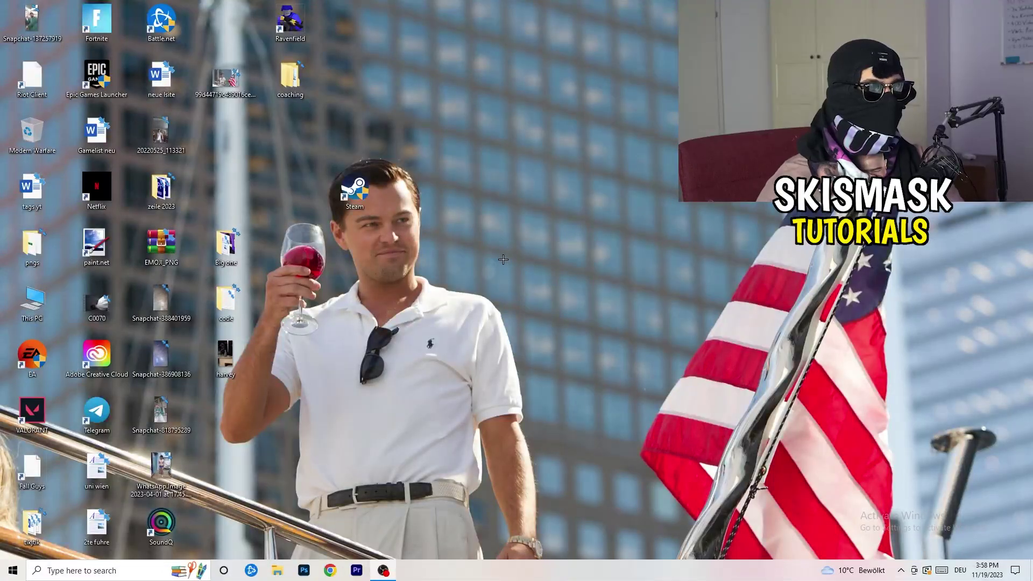